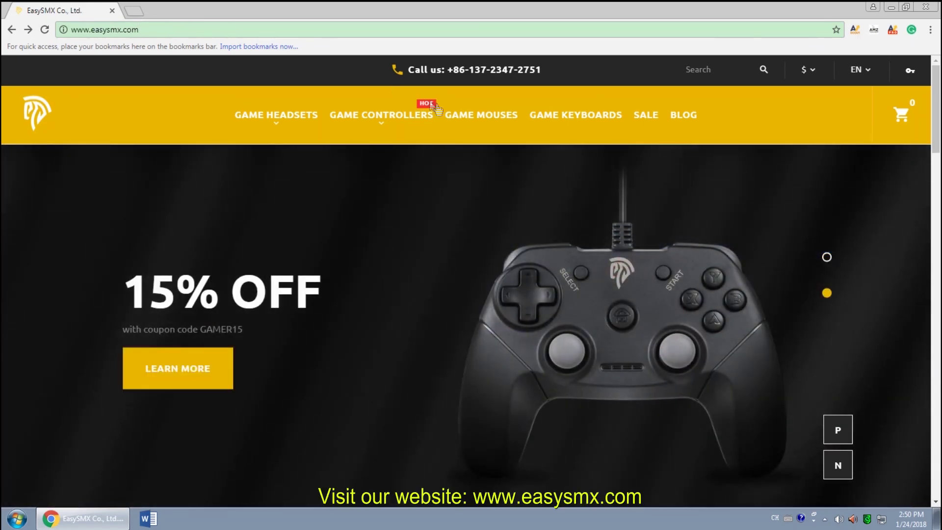
Open the EasySMX V18 gaming mouse page and show its 41.93M EasySMX Game Mouse Driver download
left_click(475, 116)
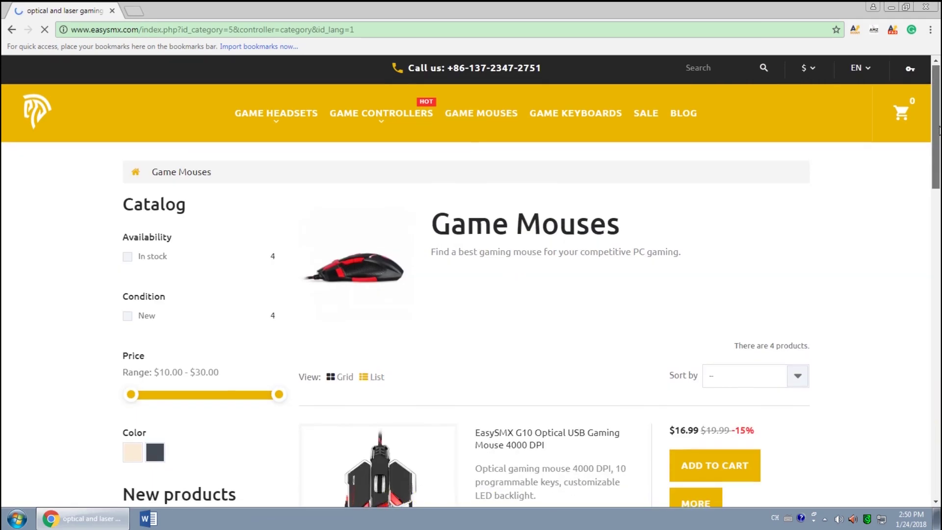
left_click_drag(939, 130, 939, 319)
left_click(678, 335)
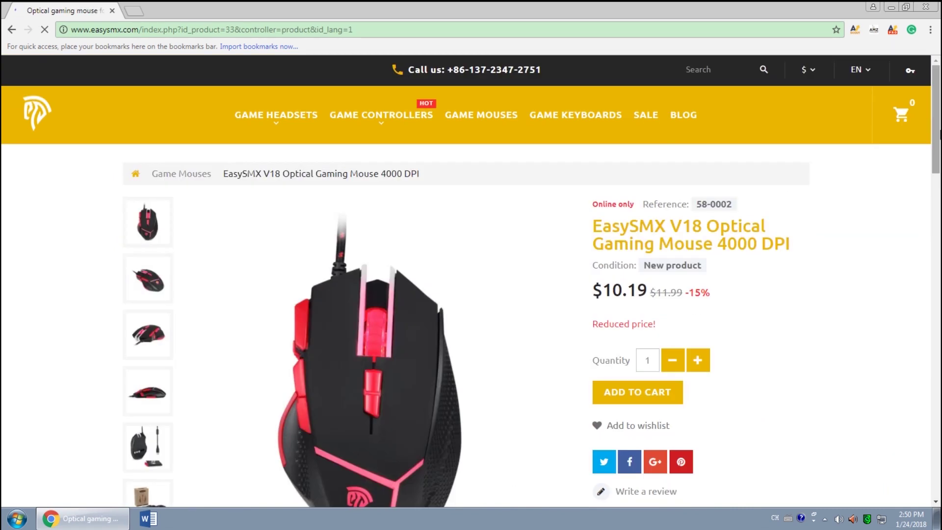
scroll(817, 244, "down", 5)
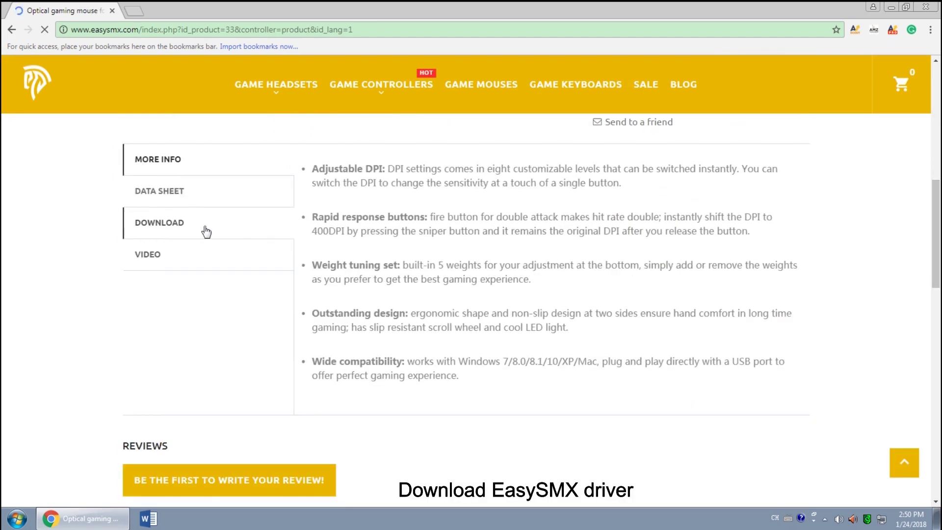
left_click(205, 231)
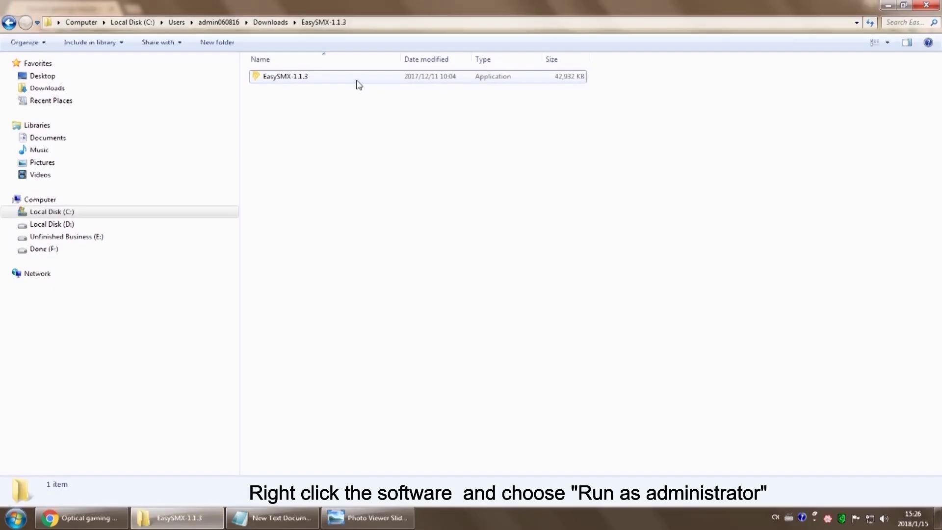
Install the EasySMX-1.1.3 driver with administrator rights and finish the installer
left_click(355, 80)
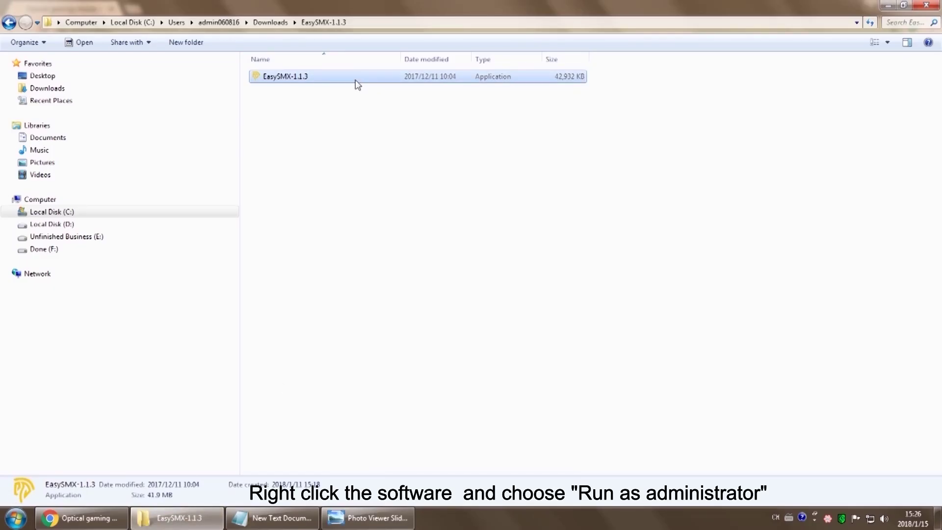
right_click(355, 81)
left_click(395, 101)
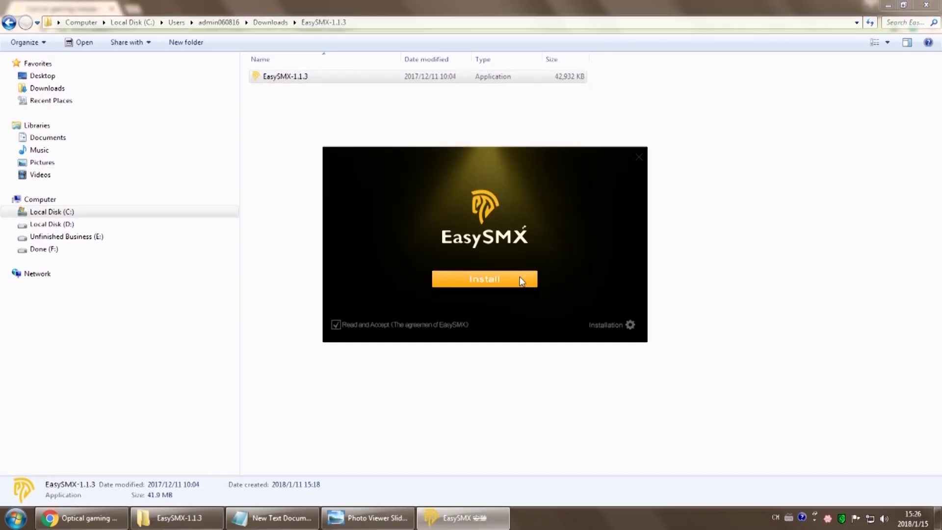
left_click(521, 280)
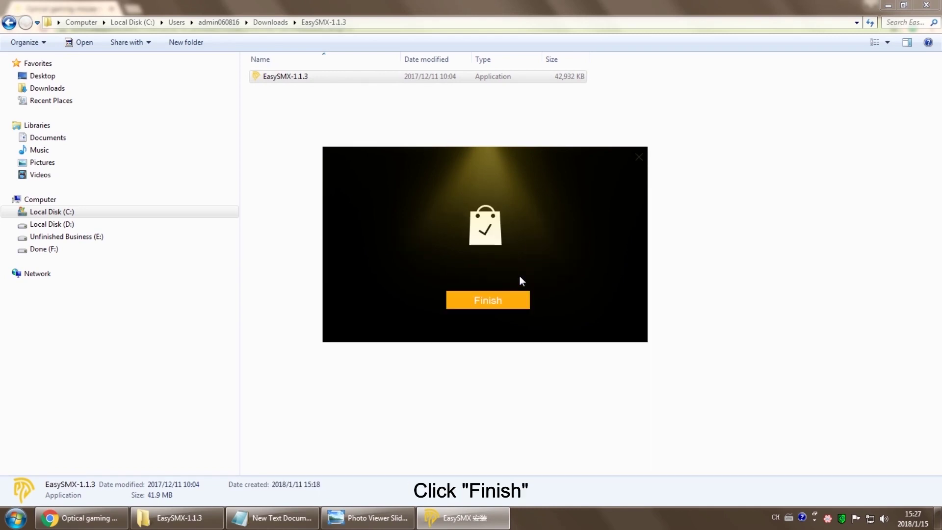
left_click(501, 300)
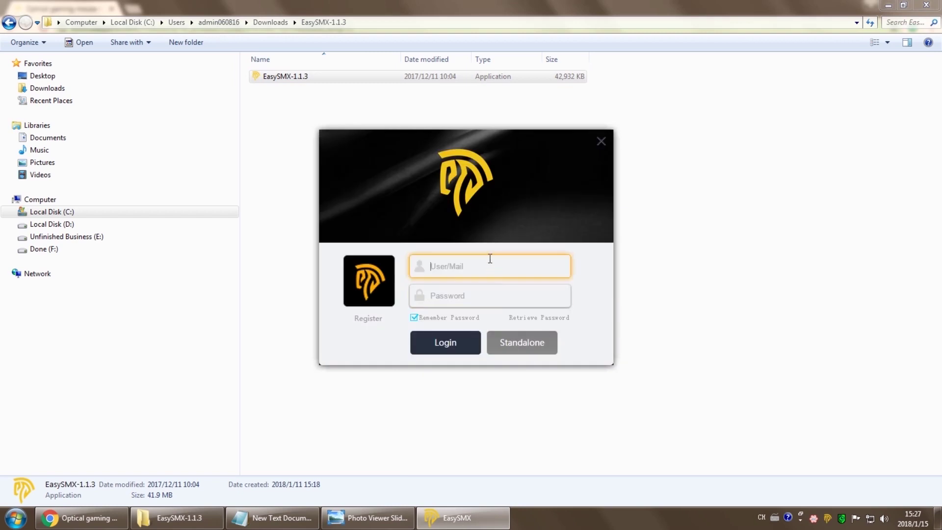
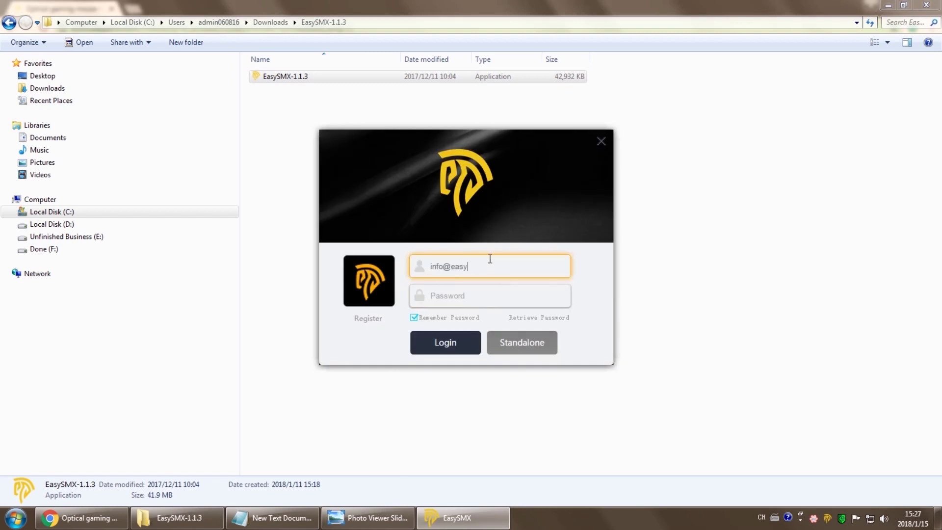
Log in to EasySMX with the account e-mail and password
key("Tab")
type("•••")
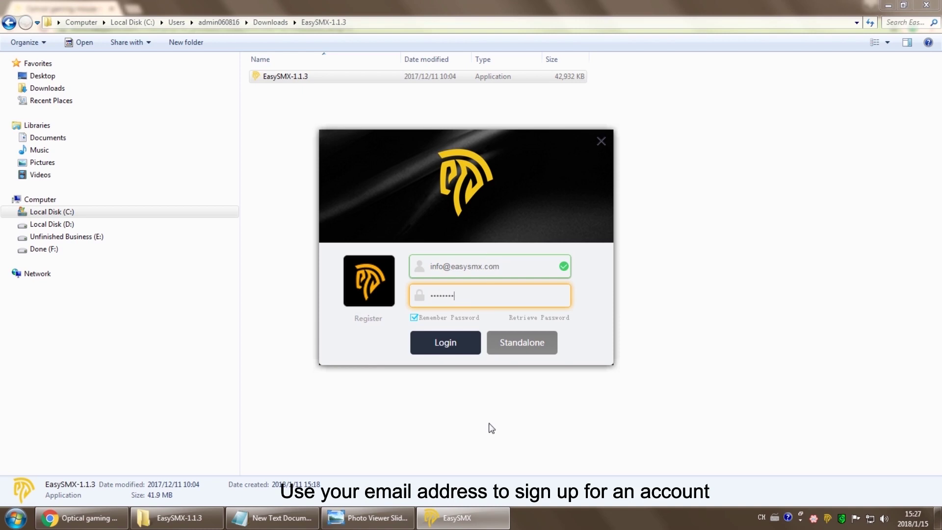
left_click(466, 354)
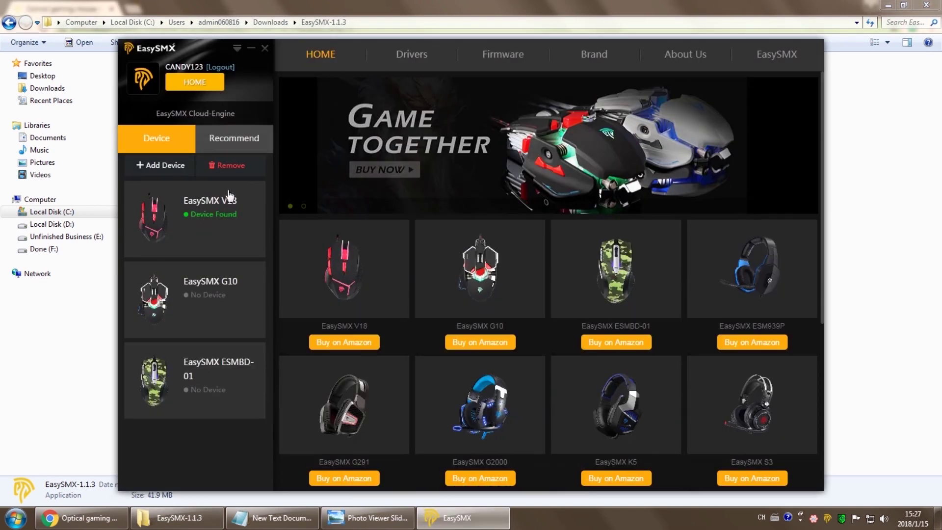
Open the V18 button settings, create a profile named 'counter strike', and select it
left_click(228, 196)
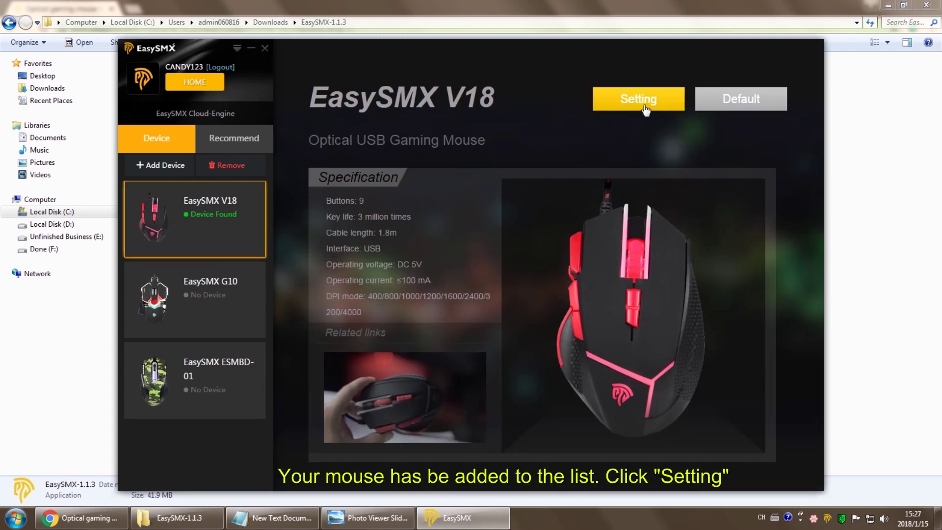
left_click(639, 99)
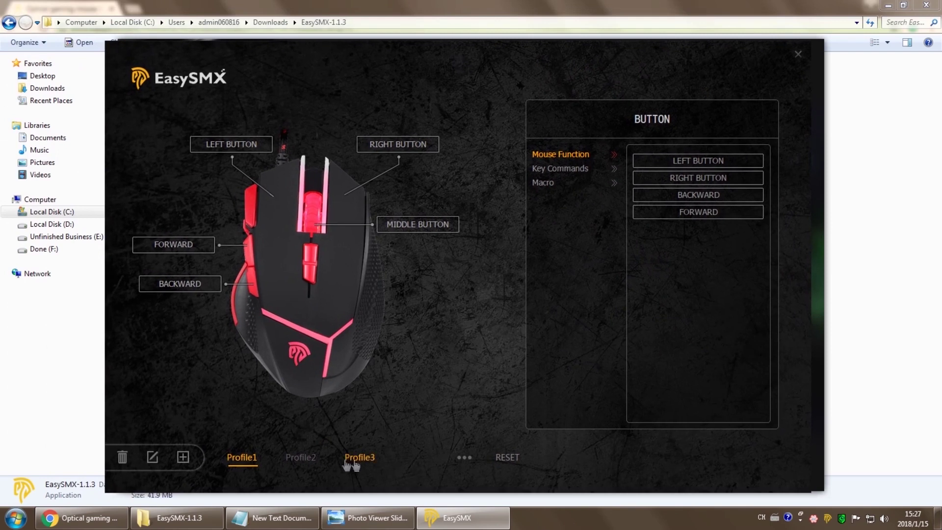
left_click(183, 457)
left_click(480, 240)
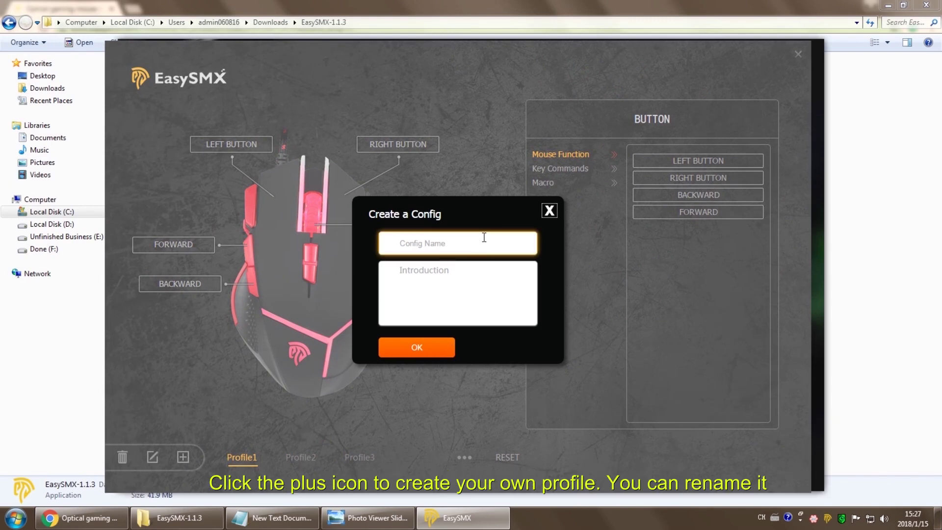
type("counter strike")
left_click(484, 273)
left_click(444, 349)
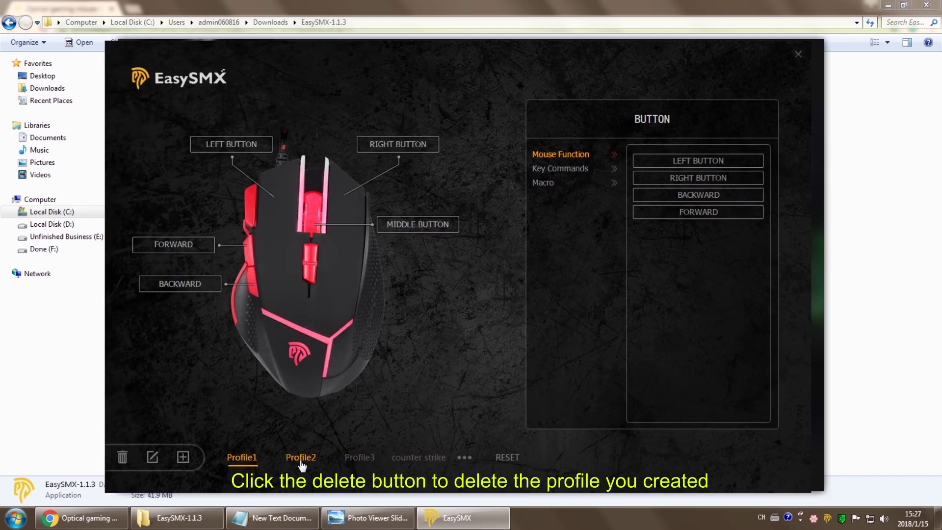
left_click(419, 458)
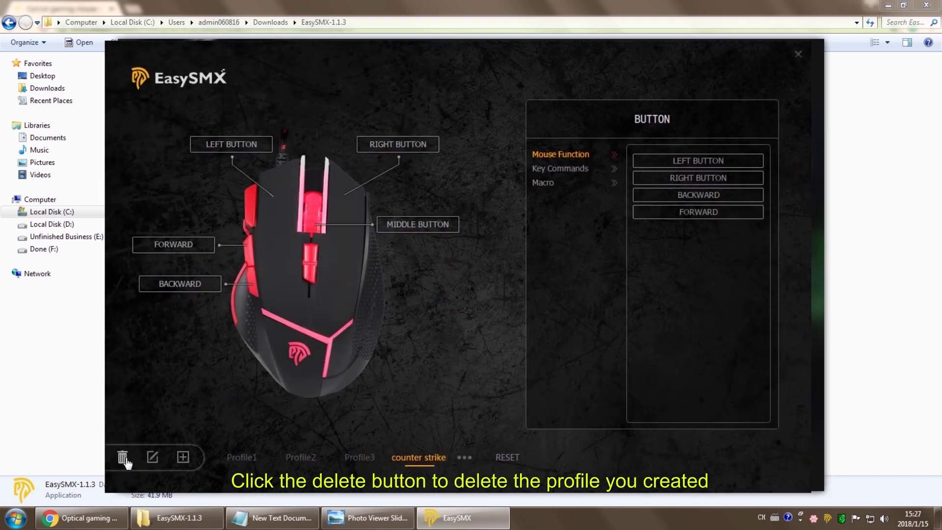
Delete the counter strike profile and assign Right Button to the middle button
left_click(122, 457)
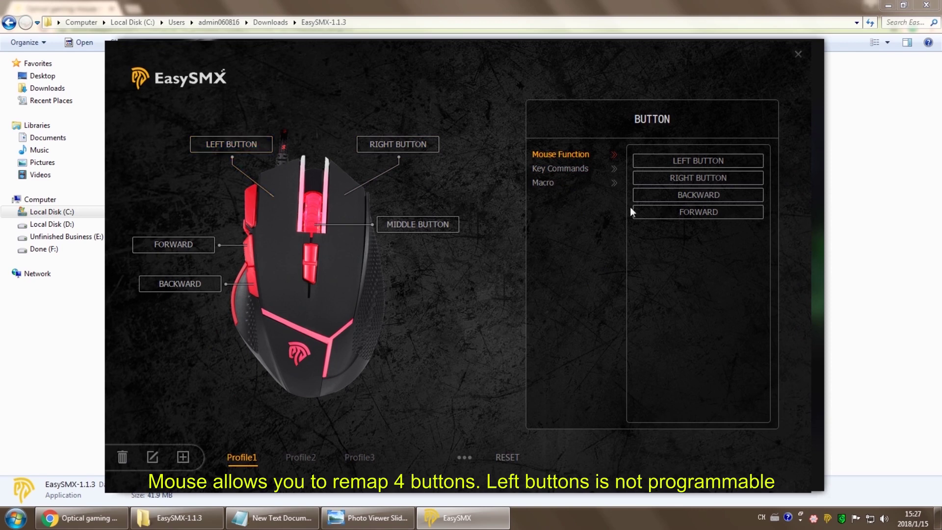
left_click_drag(672, 183, 430, 237)
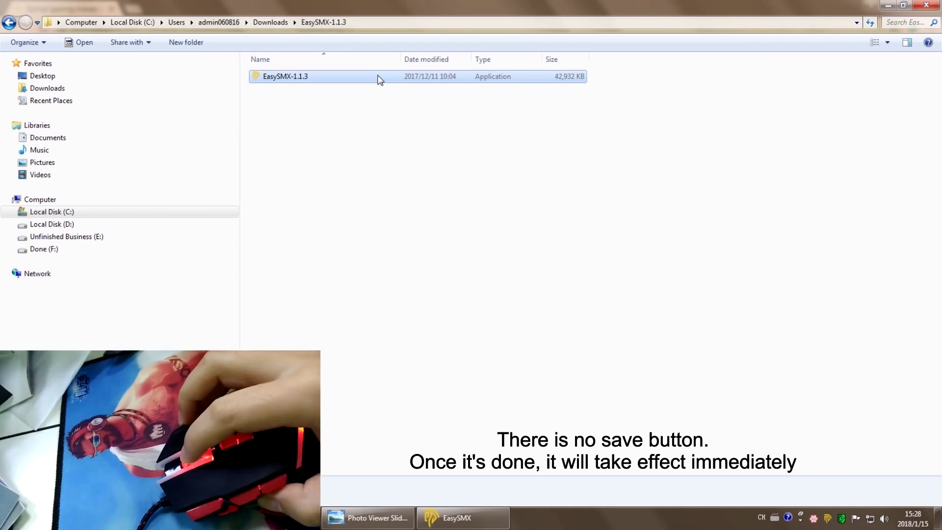
Test the remapped middle button on a file's context menu, then return to EasySMX
right_click(376, 76)
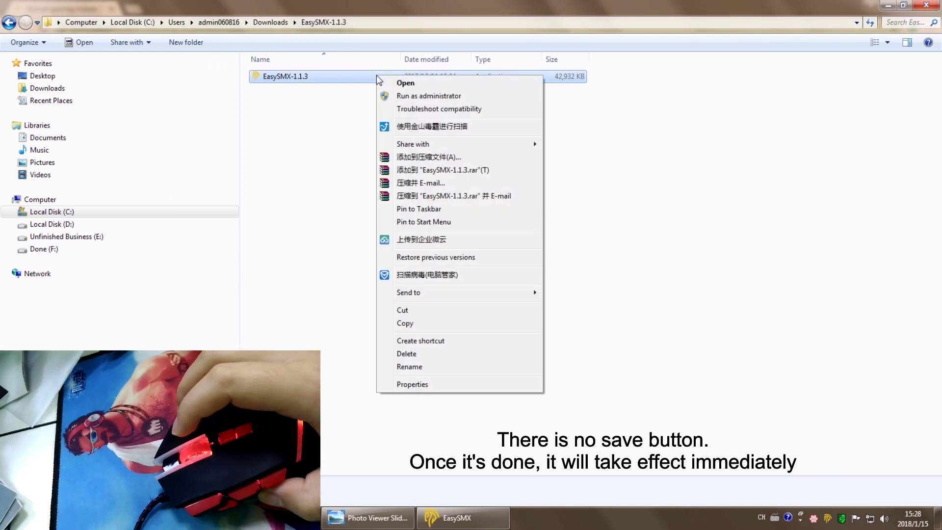
left_click(599, 186)
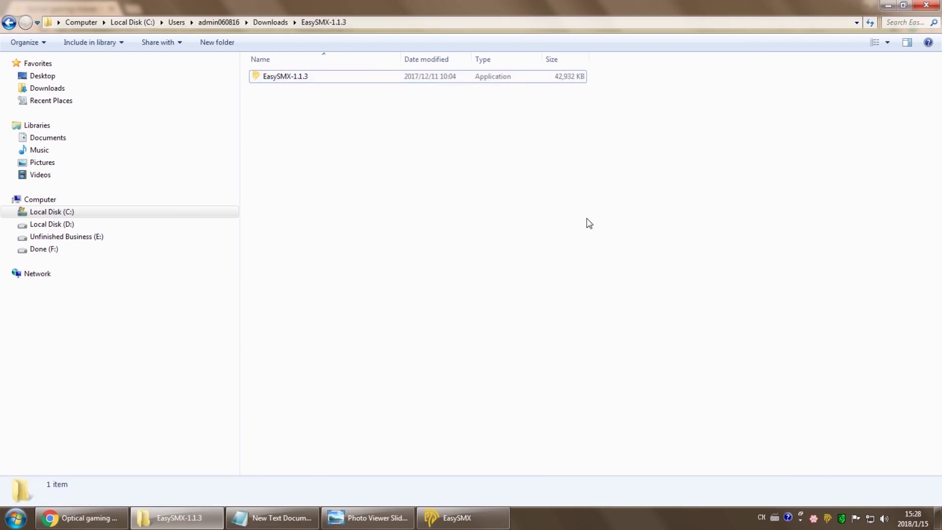
left_click(505, 518)
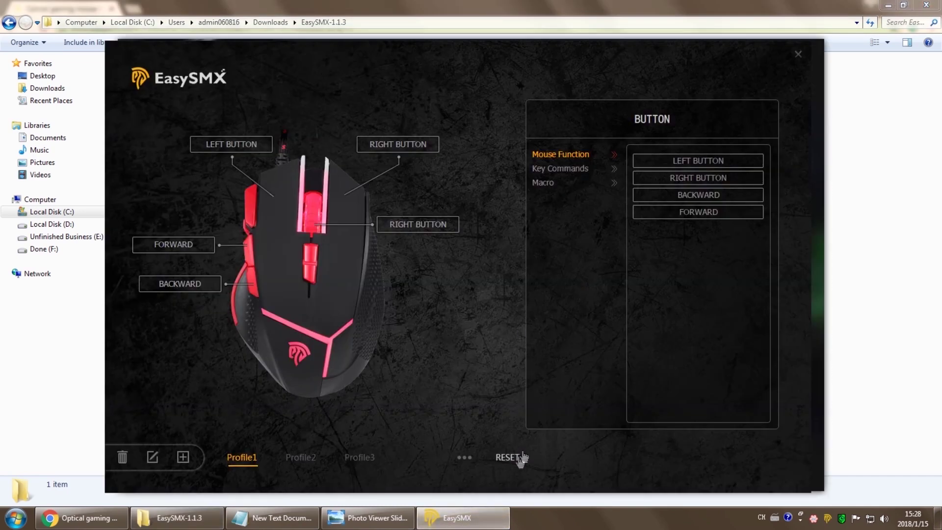
Reset the buttons, map Show Desktop to the middle button, and test it
left_click(507, 457)
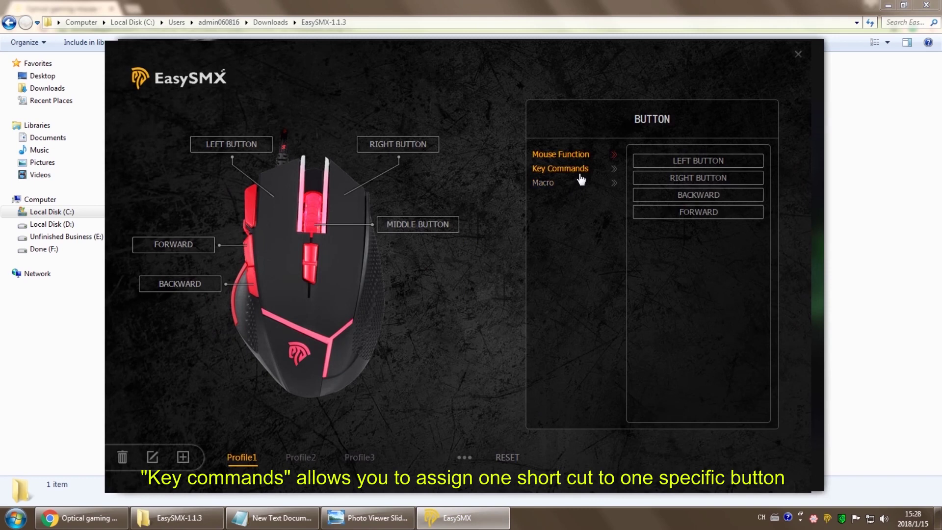
left_click(579, 172)
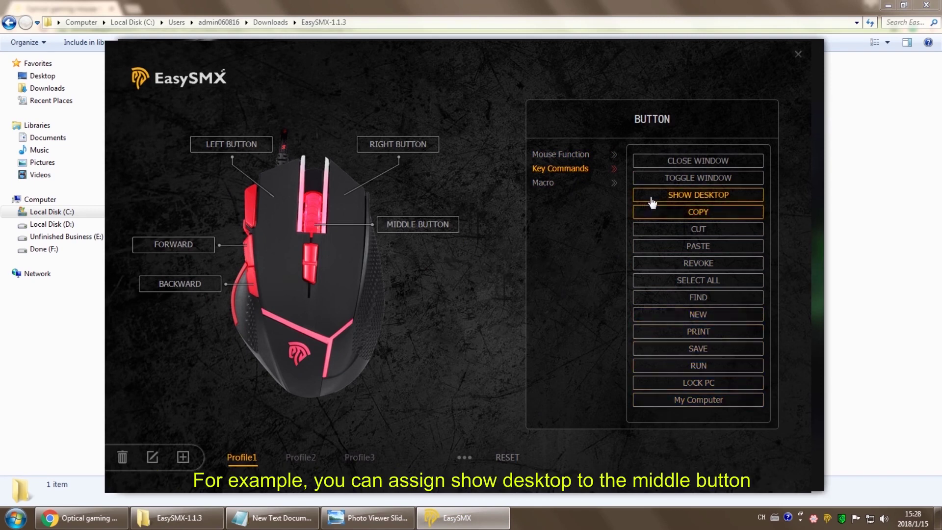
left_click_drag(652, 202, 443, 233)
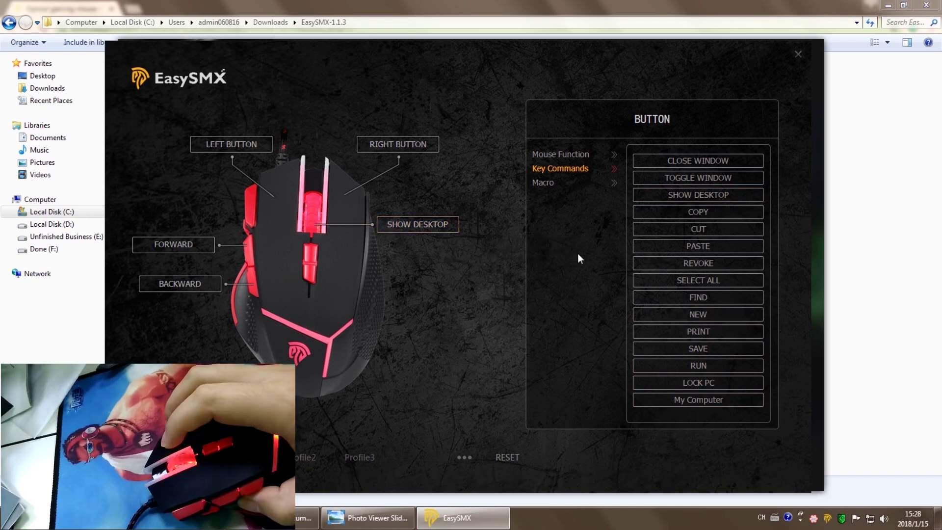
middle_click(578, 253)
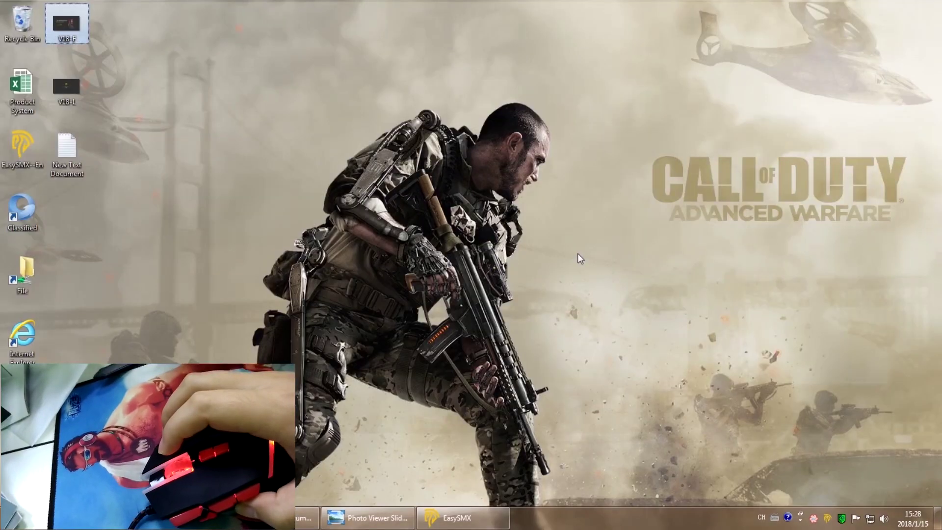
middle_click(523, 460)
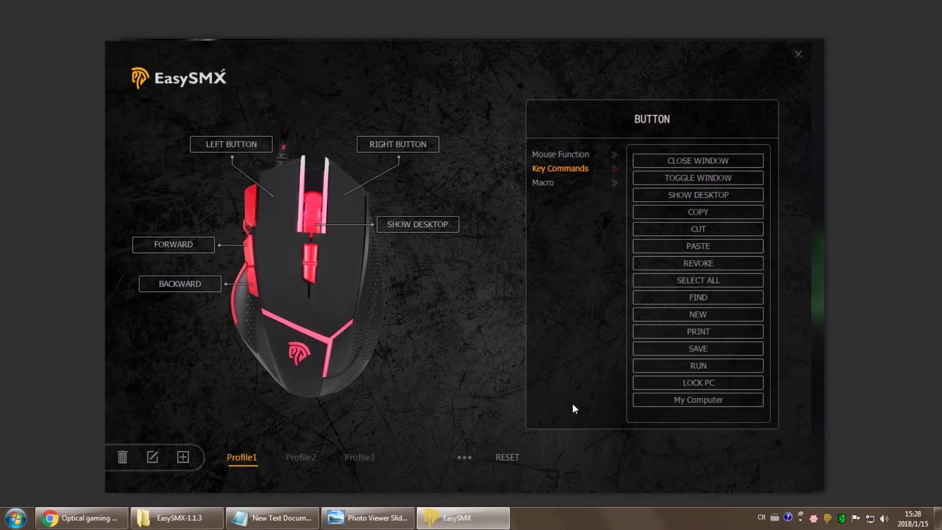
Map My Computer to the forward side button and test it opens Computer
left_click_drag(644, 406, 190, 251)
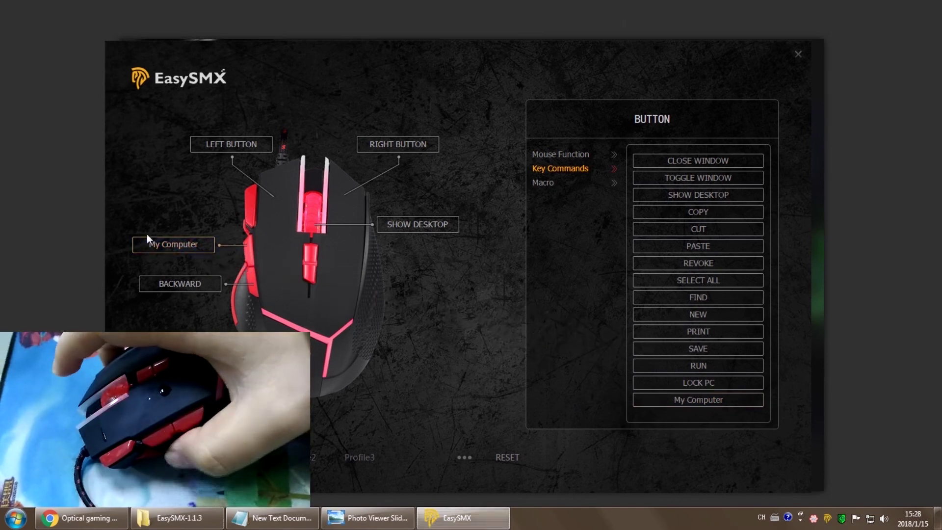
key("super+e")
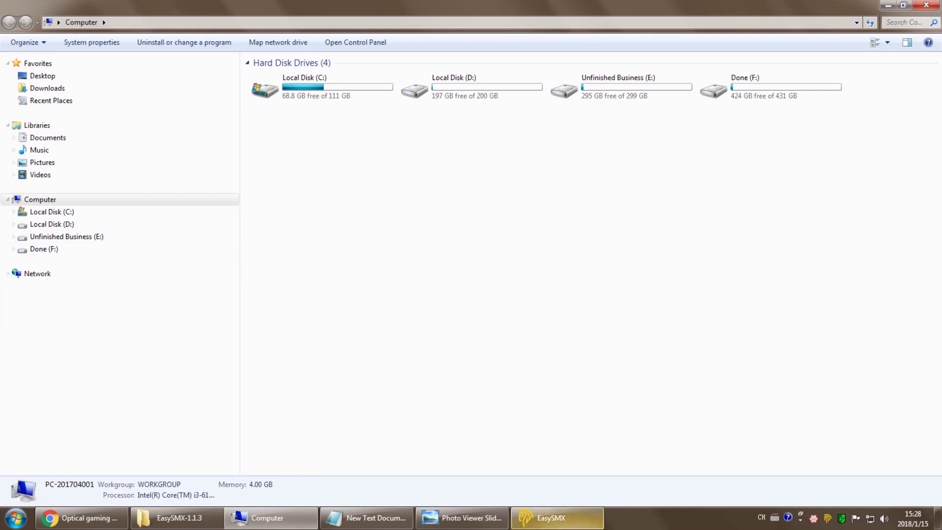
left_click(557, 518)
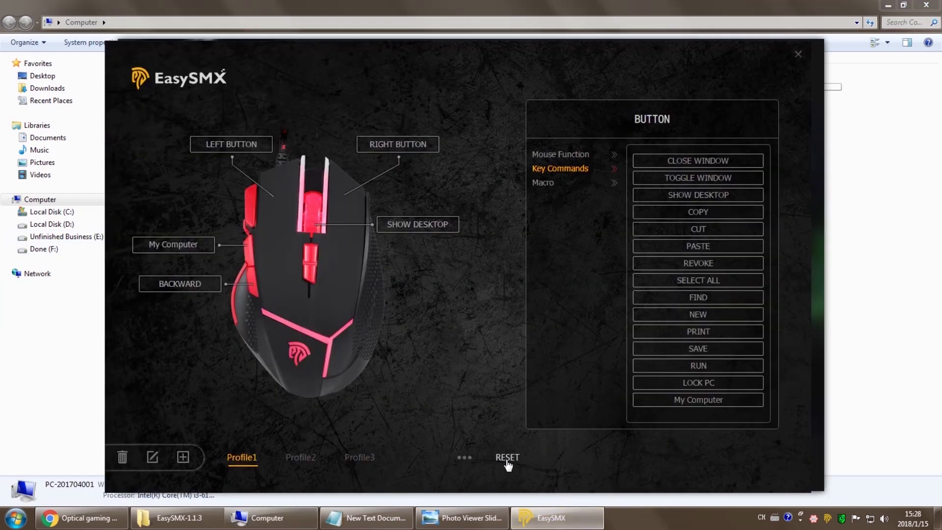
Reset the button mappings and set a 50 ms fixed delay in Macro Settings
left_click(507, 458)
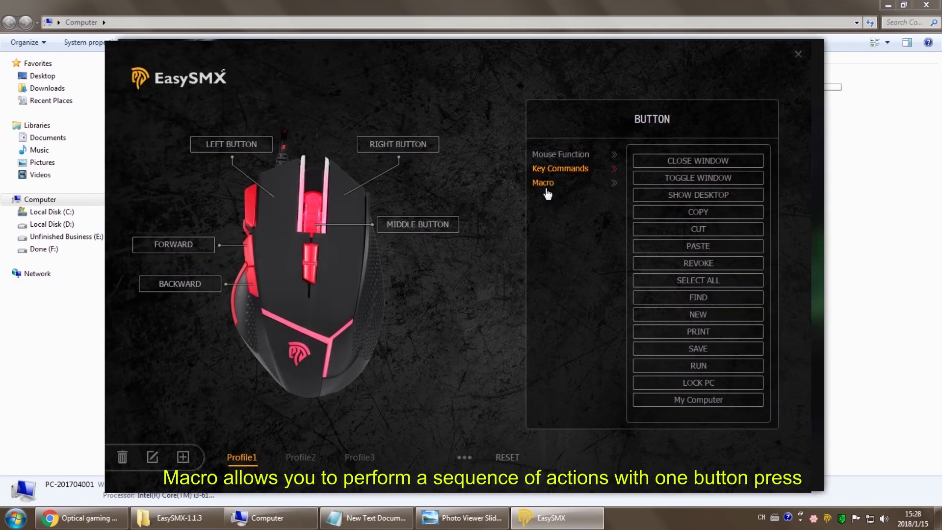
left_click(545, 183)
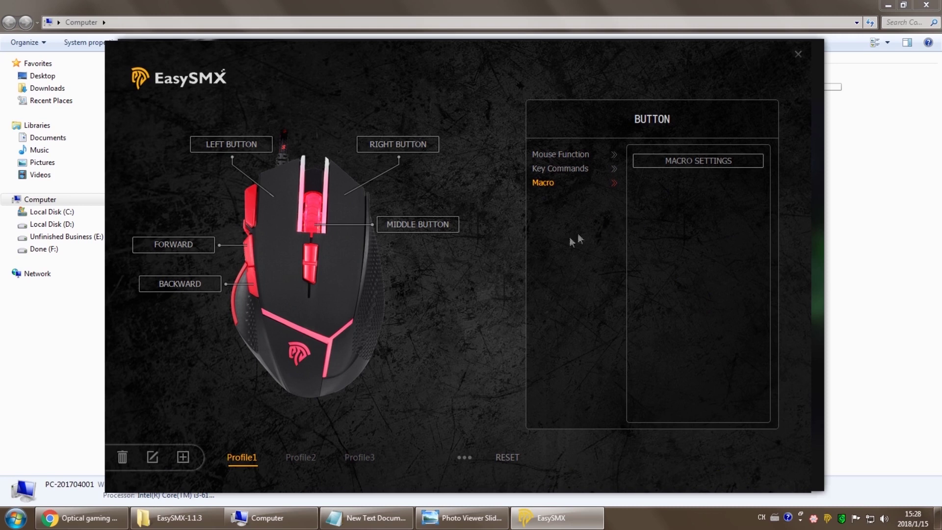
left_click(696, 169)
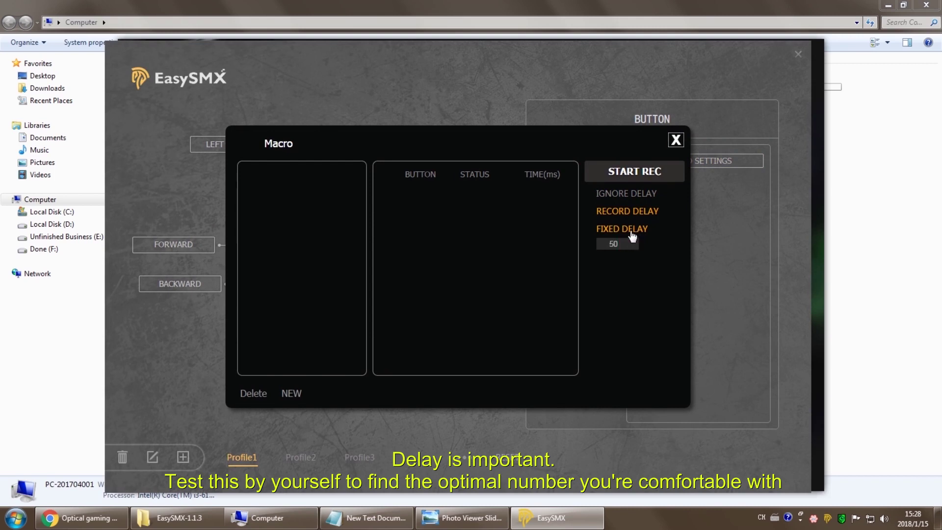
left_click(625, 242)
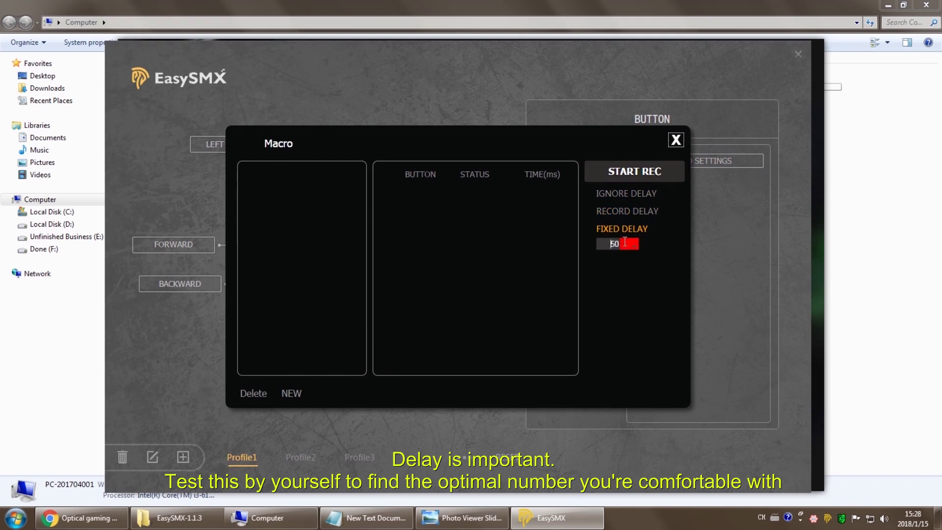
left_click(622, 291)
Create a new macro named 'fire'
left_click(291, 393)
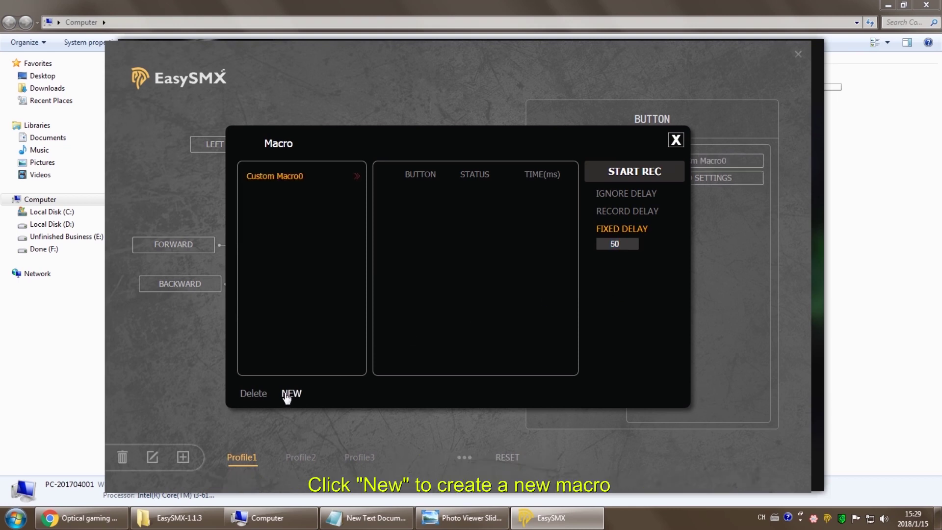
double_click(310, 176)
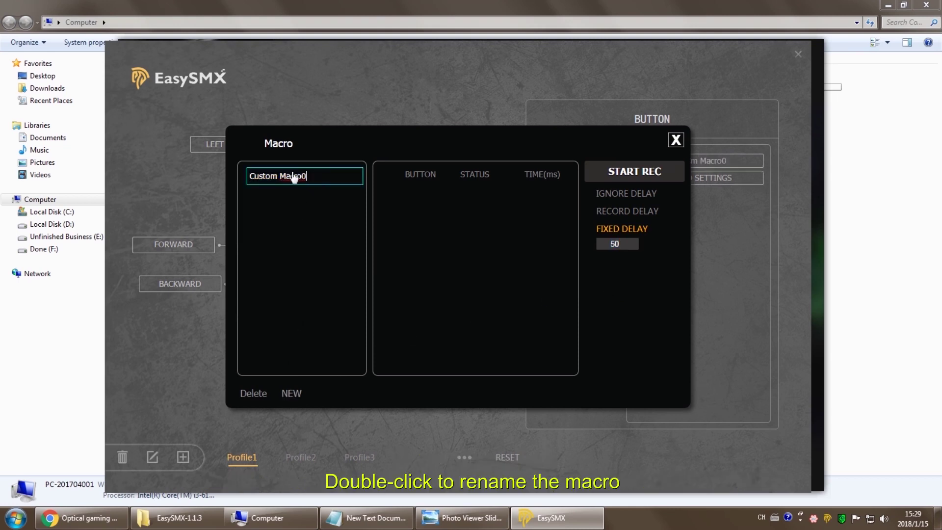
left_click_drag(294, 176, 239, 157)
type("fire")
key("Return")
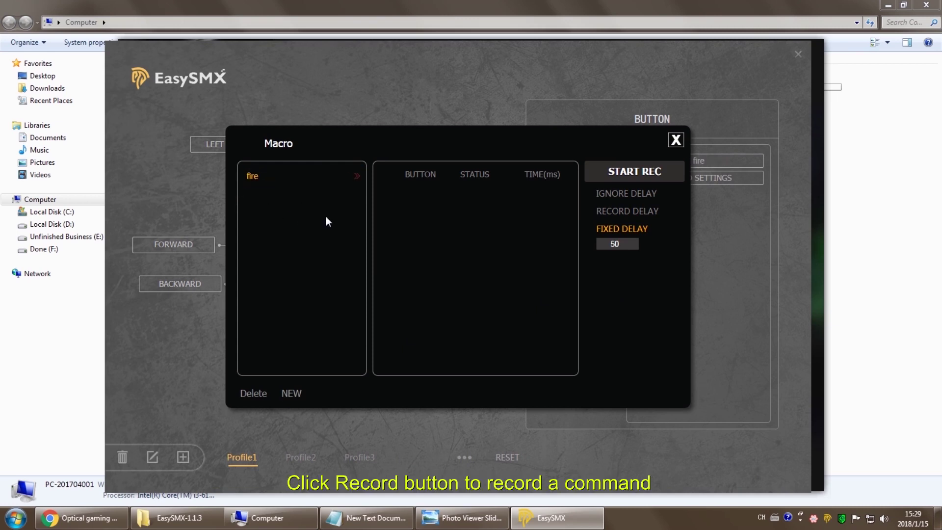
Record the keystrokes e, a, s, y, s, m, x into the fire macro
left_click(599, 183)
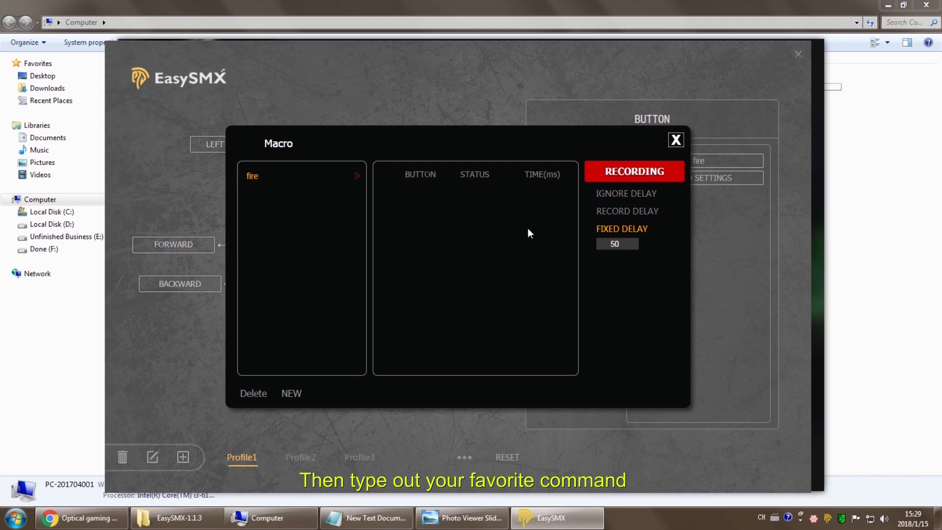
key("e")
key("a")
key("s")
key("y")
key("s")
key("m")
key("x")
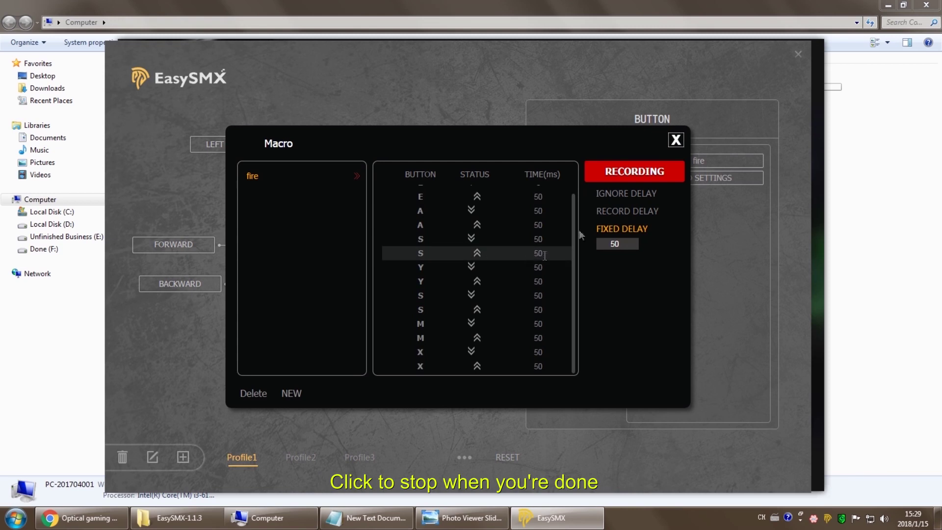
left_click(638, 177)
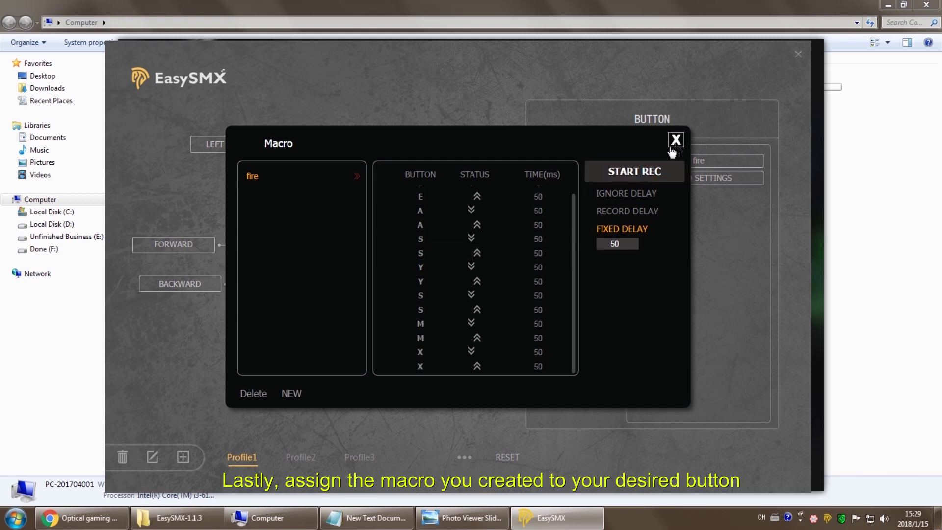
Assign the fire macro to the forward side button in play-once mode
left_click(675, 142)
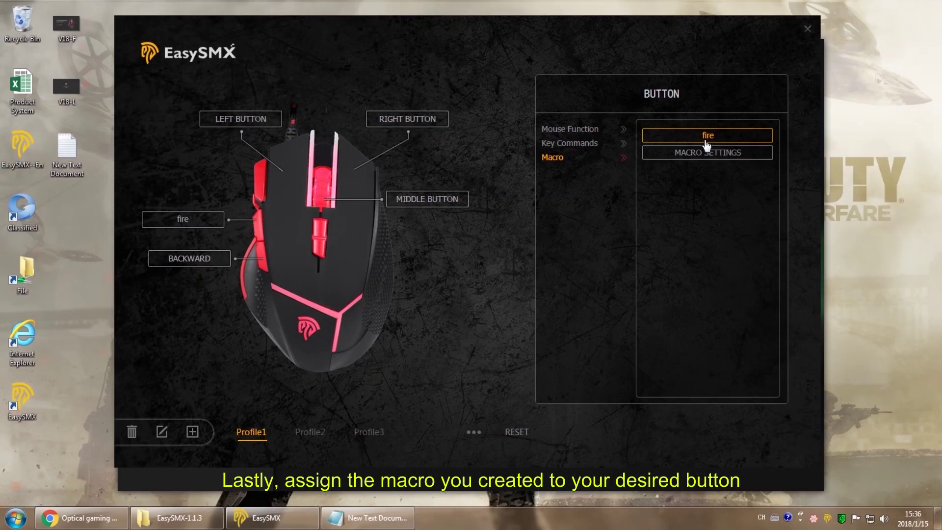
left_click_drag(706, 145, 255, 221)
left_click(467, 221)
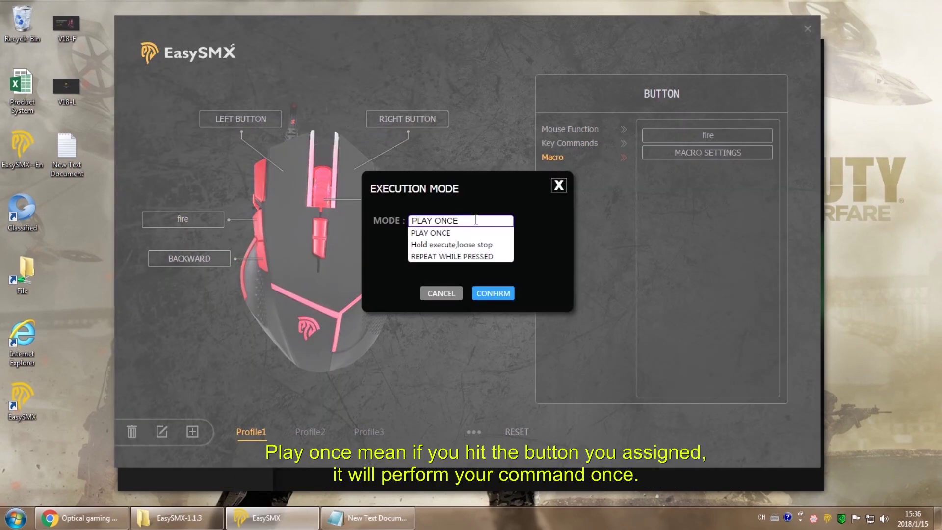
left_click(466, 231)
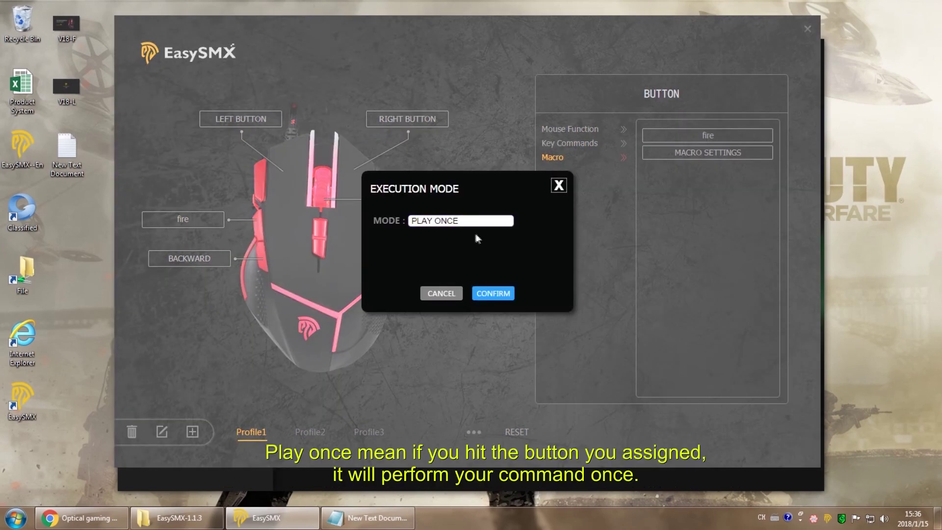
left_click(494, 294)
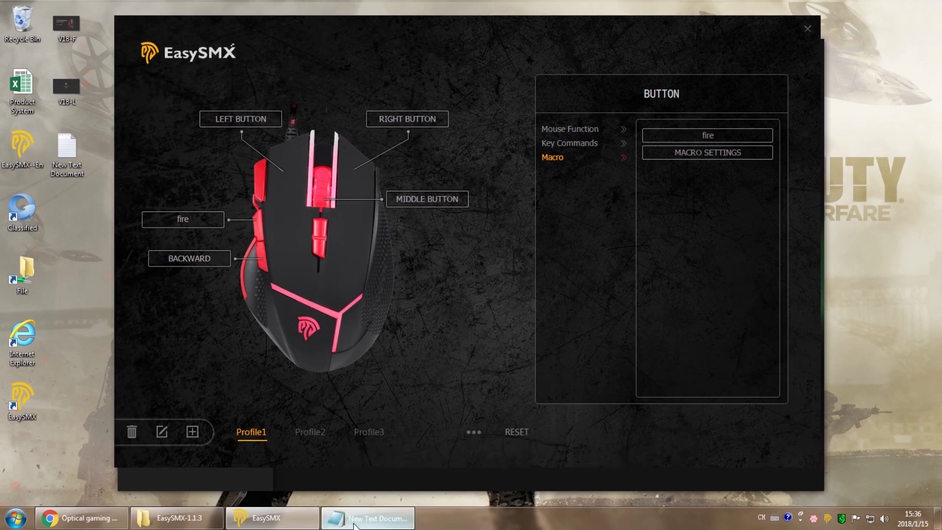
Test the fire macro in Notepad, then reassign it to the upper side button
left_click(368, 517)
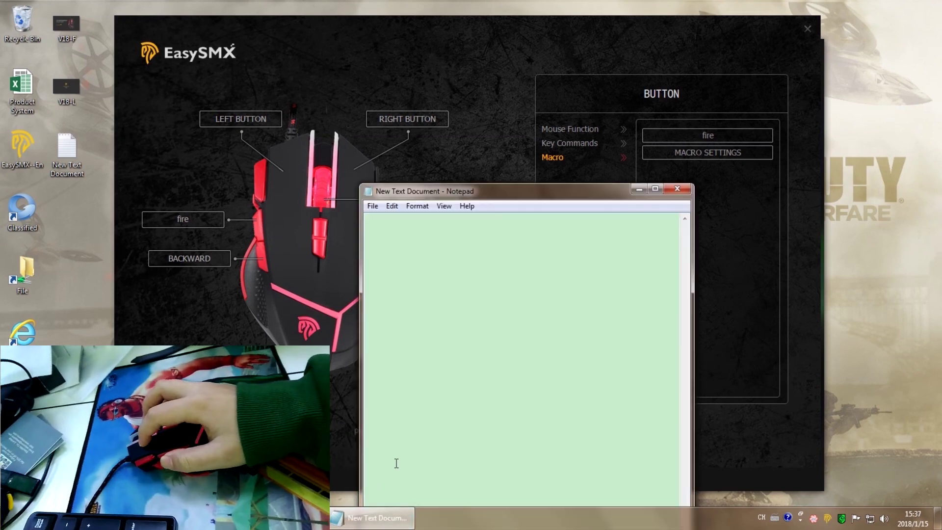
type("easysmx")
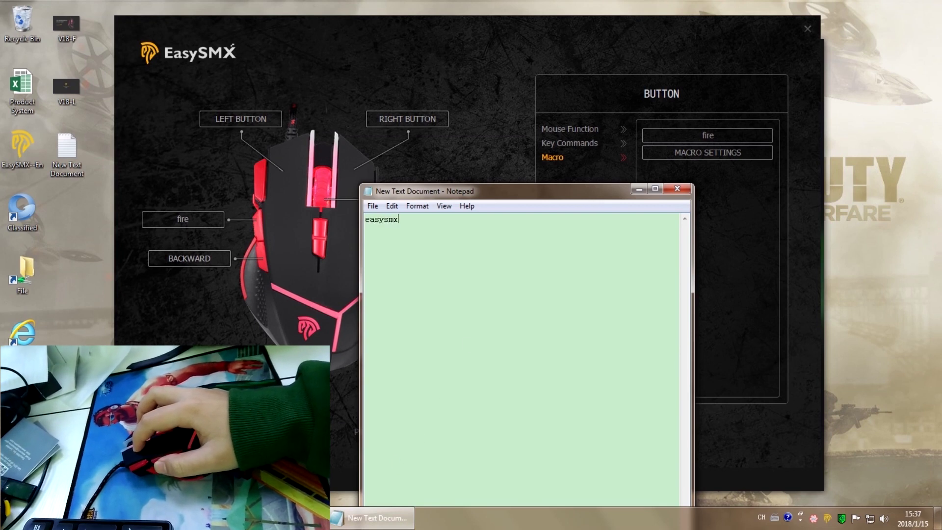
type("easysmx")
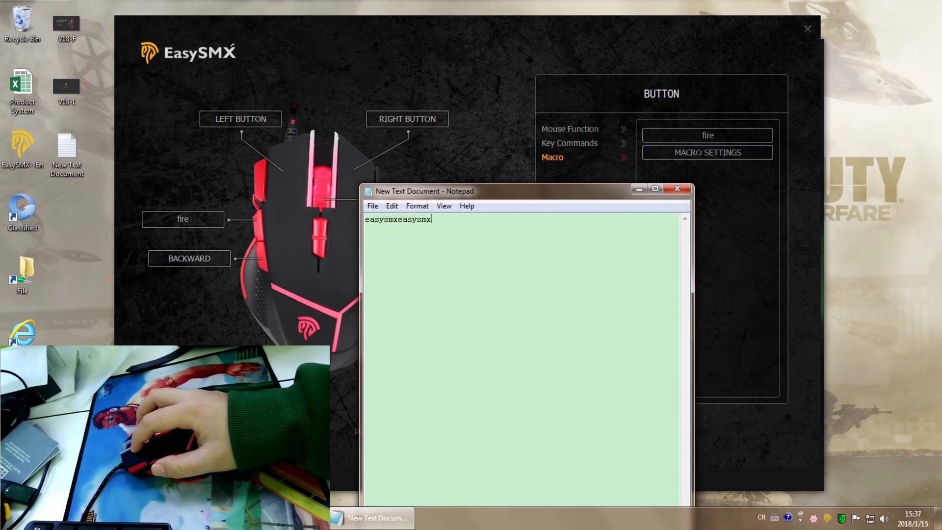
type("esysmx")
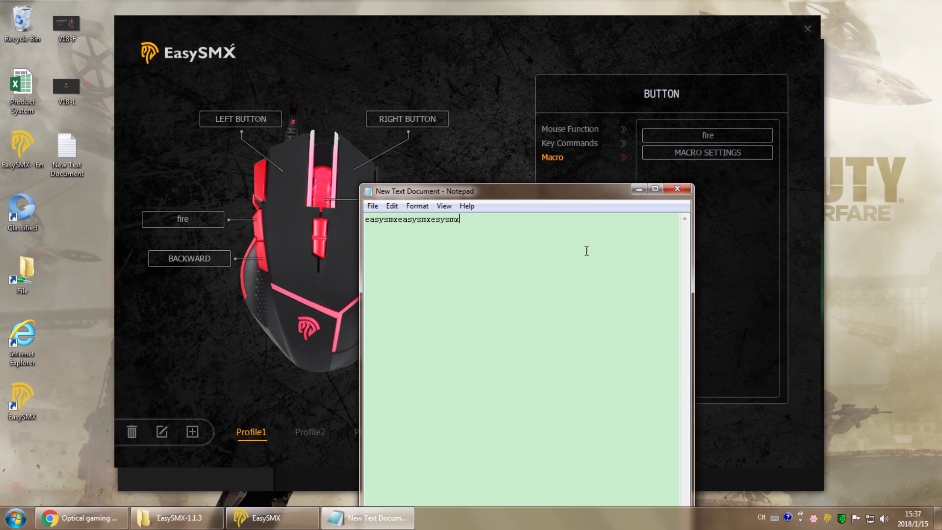
left_click(639, 189)
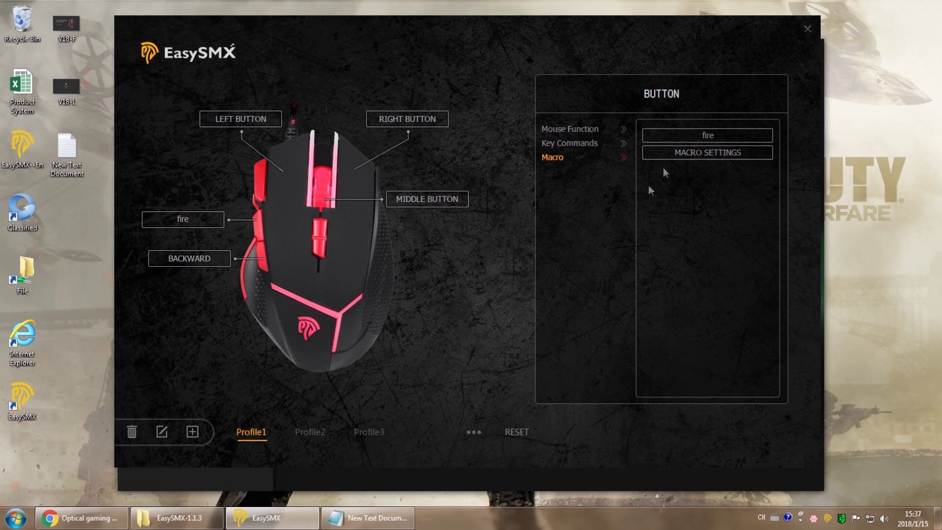
left_click_drag(680, 136, 199, 223)
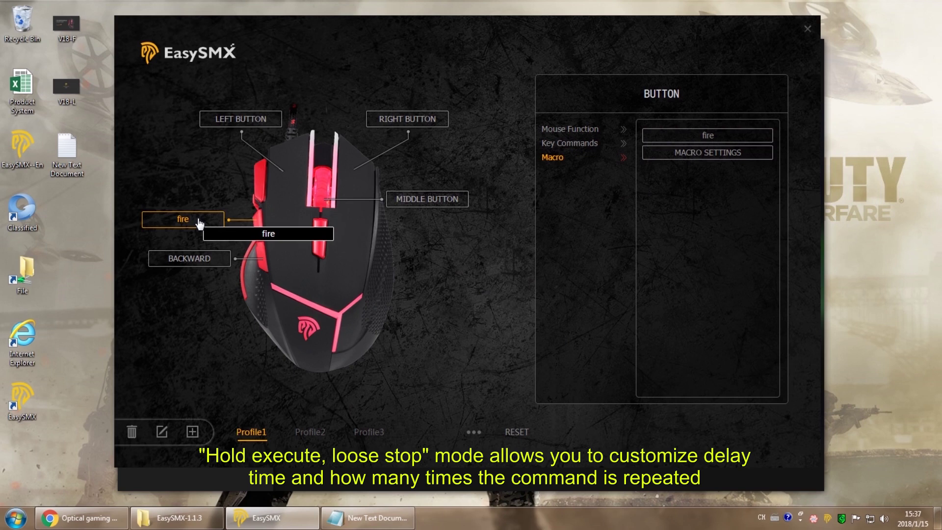
Set fire's execution mode to 'Hold execute,loose stop' with 3 times
left_click(198, 219)
left_click(441, 221)
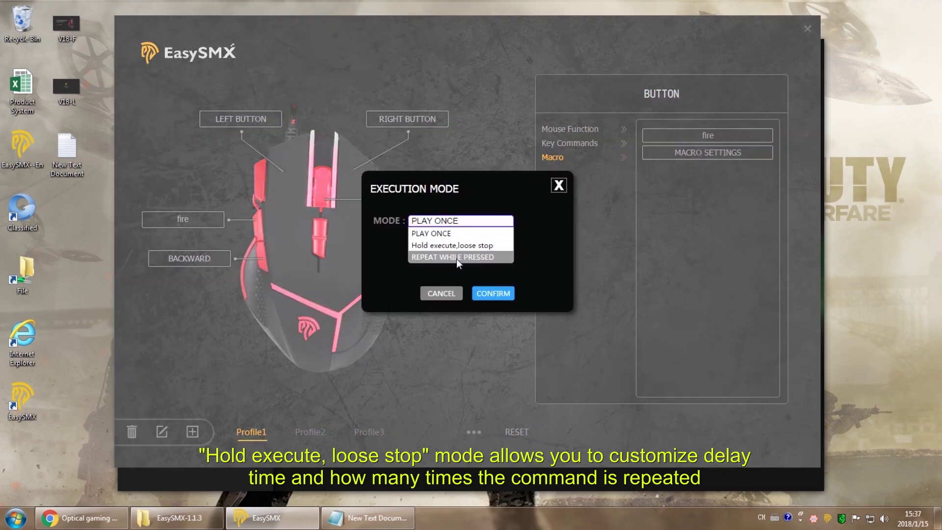
left_click(467, 245)
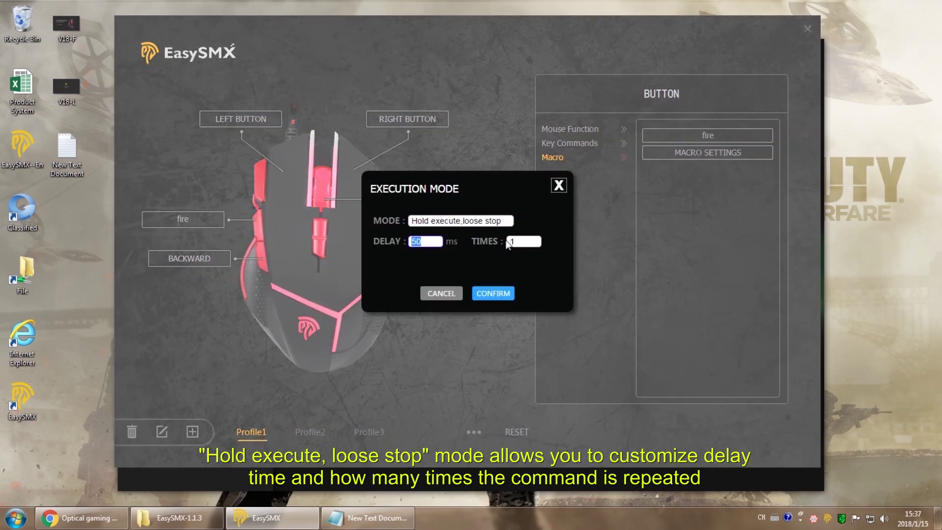
left_click(531, 239)
type("3")
left_click(493, 293)
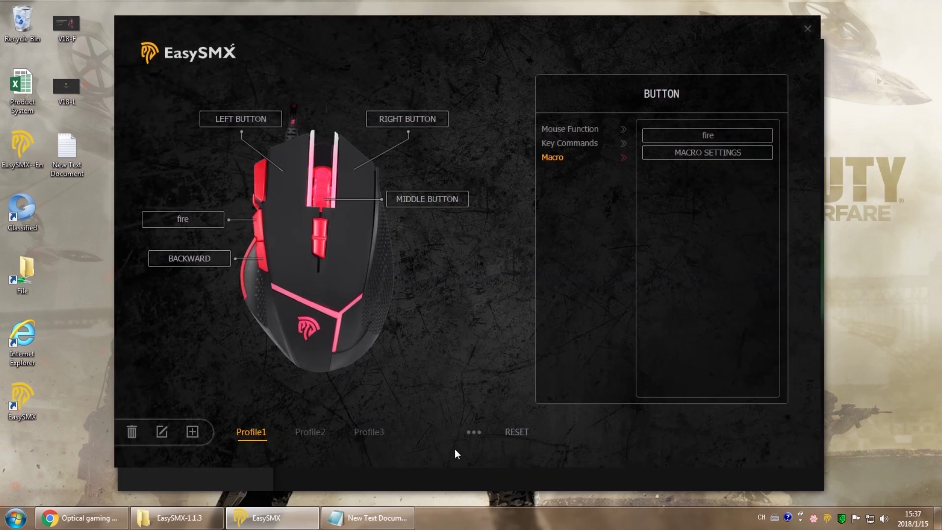
Test the fire macro in Notepad, then reopen its execution mode settings
left_click(388, 520)
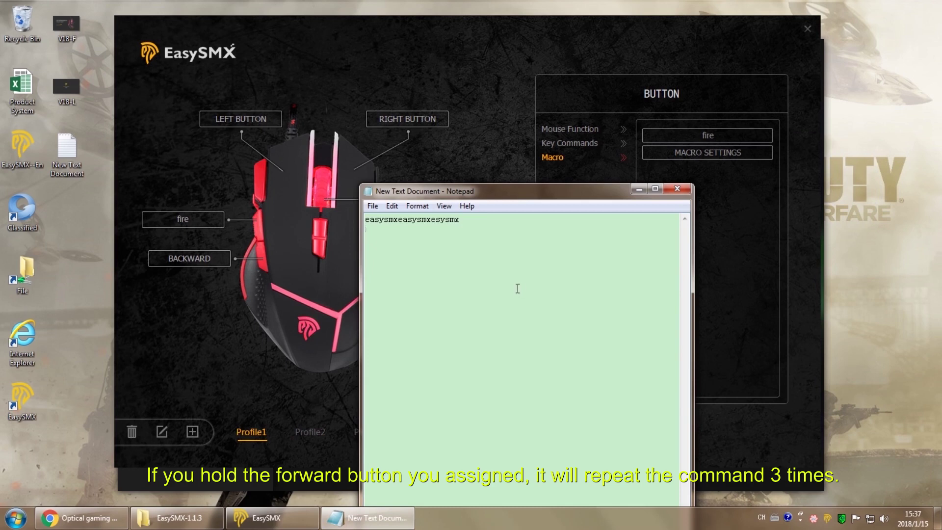
type("easysmxeasysmxeasysmx")
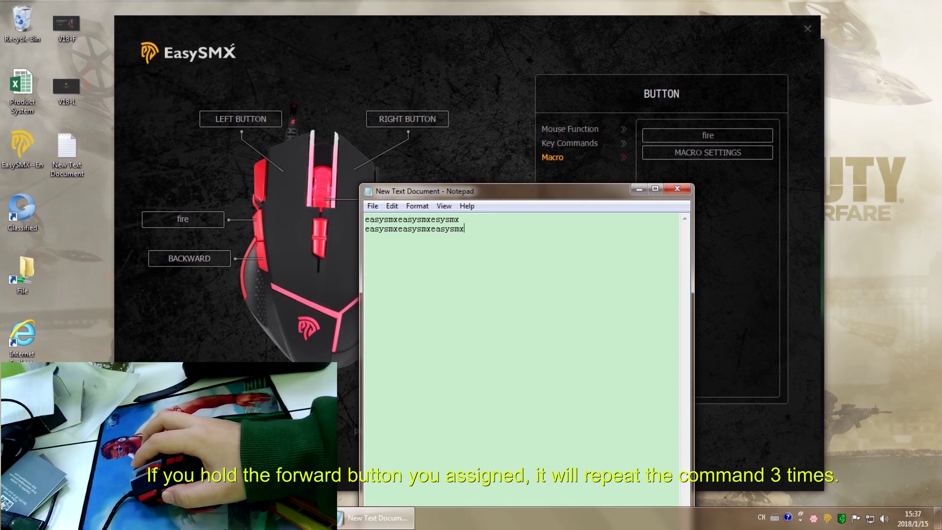
type("easysmxeasysmxeas")
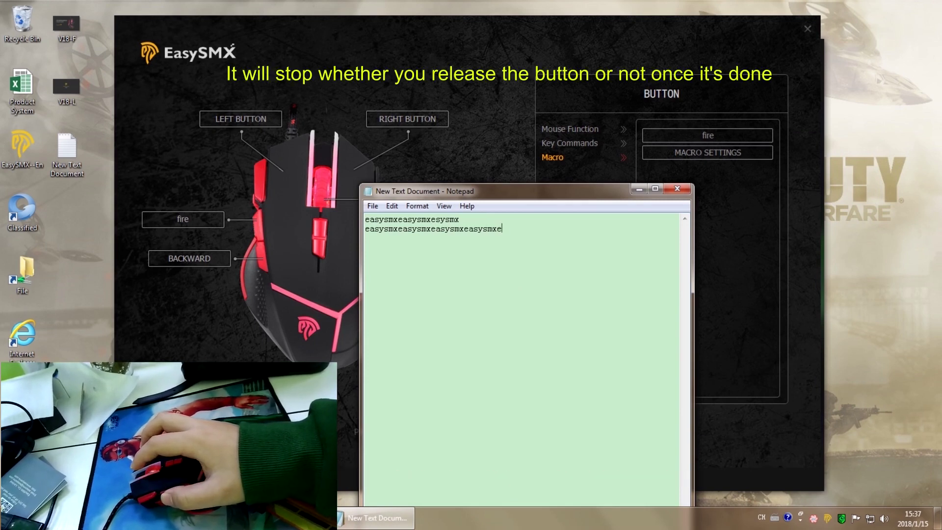
type("ysmeas")
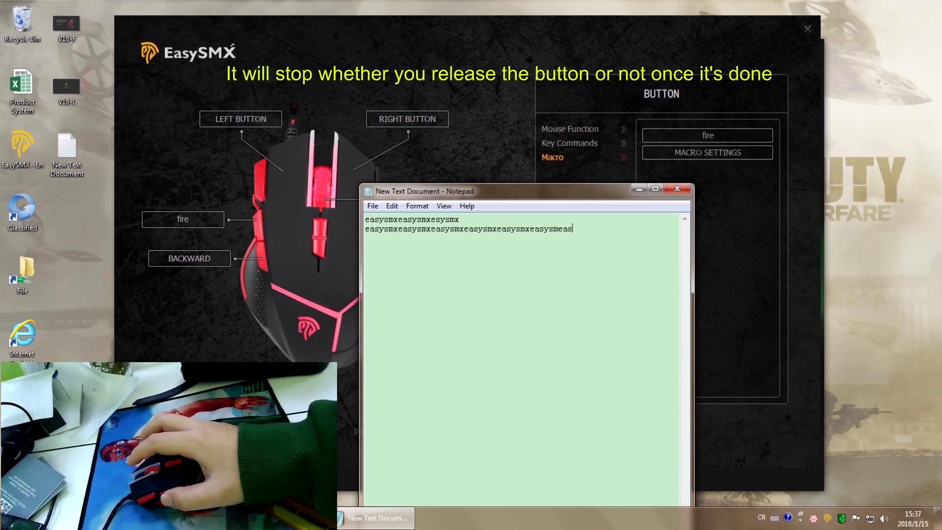
type("easysmxea")
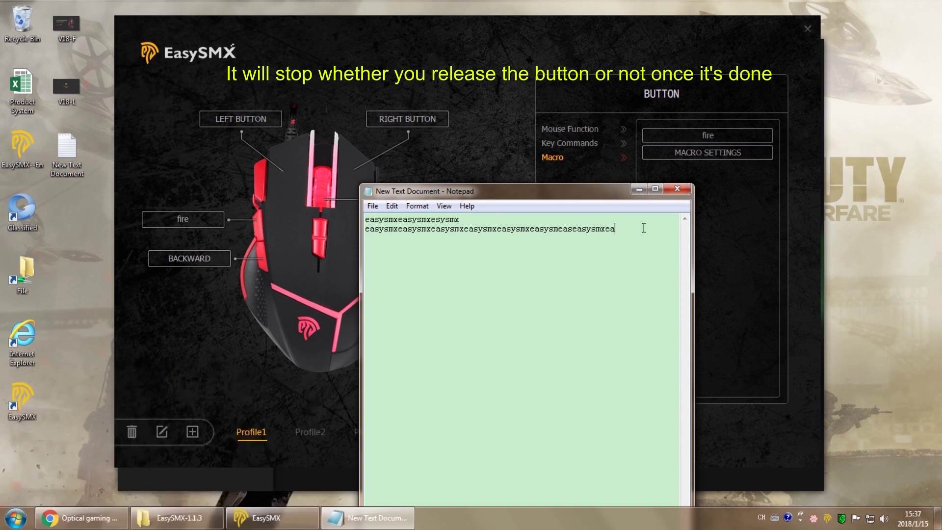
left_click(731, 216)
left_click_drag(645, 138, 215, 224)
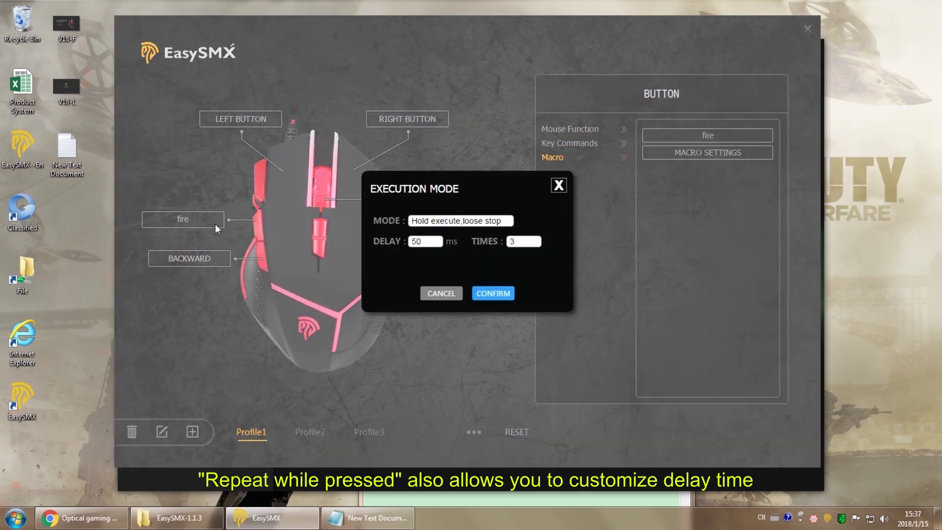
Switch fire to Repeat while pressed at 50 ms delay and test it in Notepad
left_click(427, 231)
left_click(454, 254)
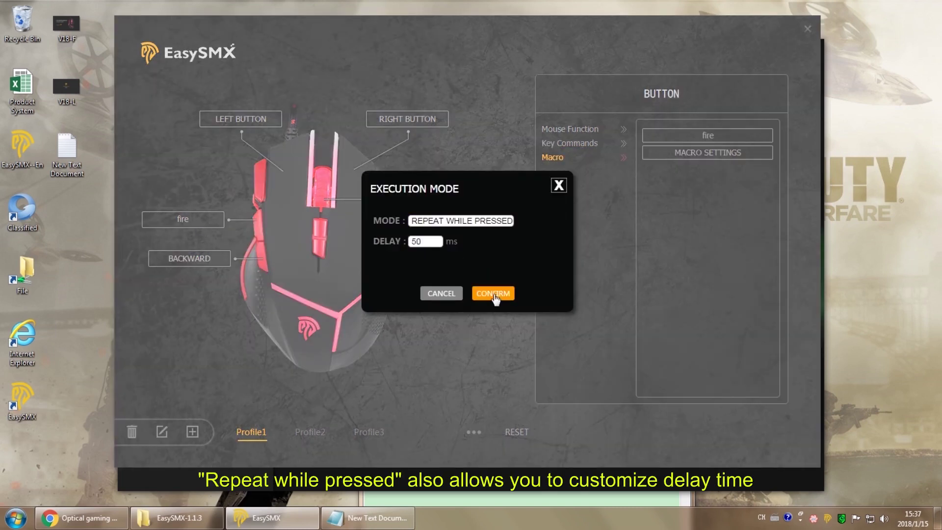
left_click(438, 240)
left_click(492, 293)
left_click(368, 517)
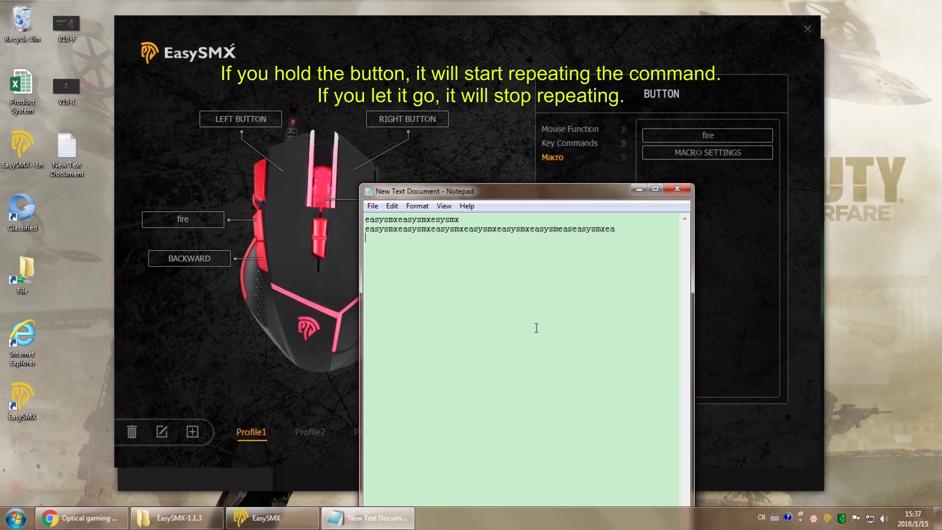
type("easysmxeasysmxeasysmx")
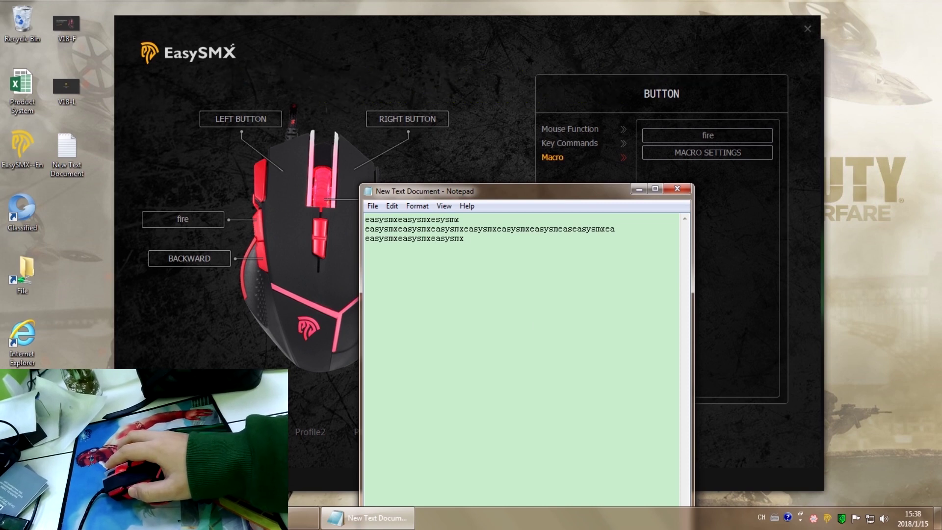
type("easysmxeasy")
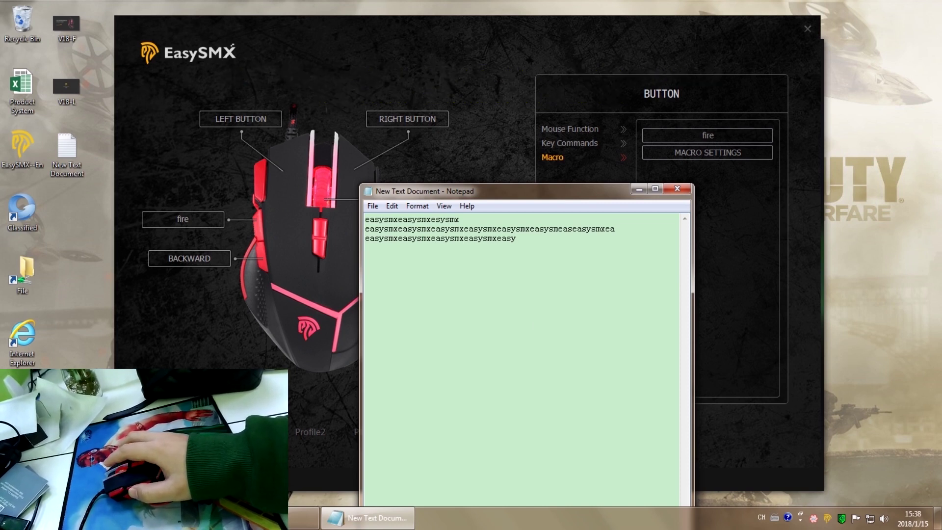
type("easysmx")
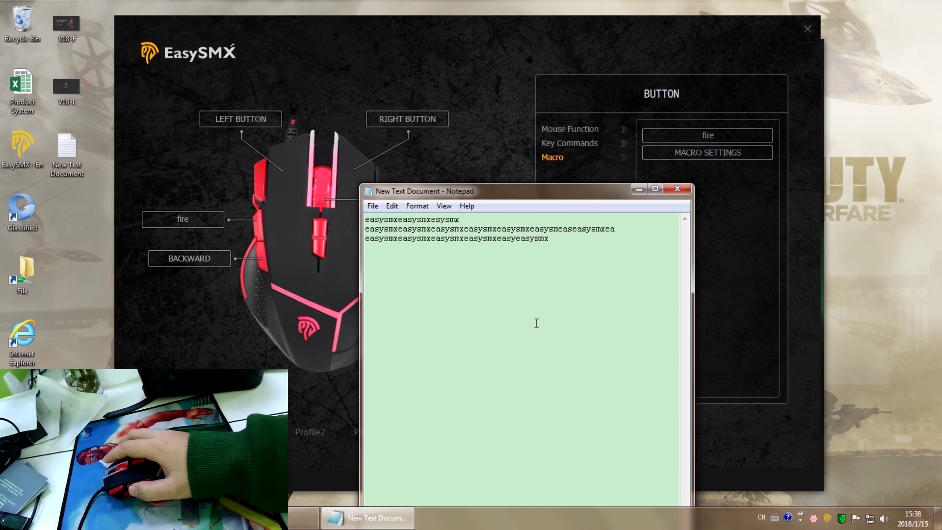
Hide Notepad, remove the 'fire' macro from Macro Settings, and exit to the EasySMX V18 page
left_click(638, 190)
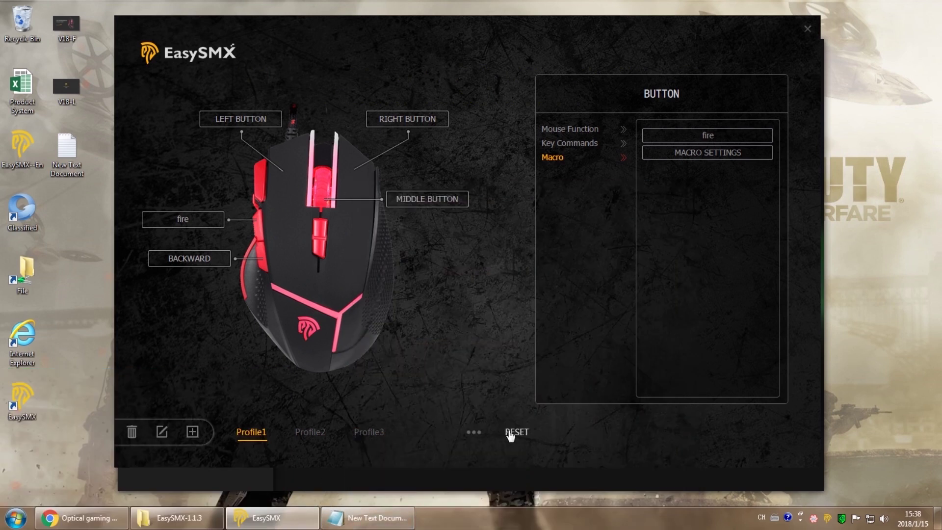
left_click(674, 160)
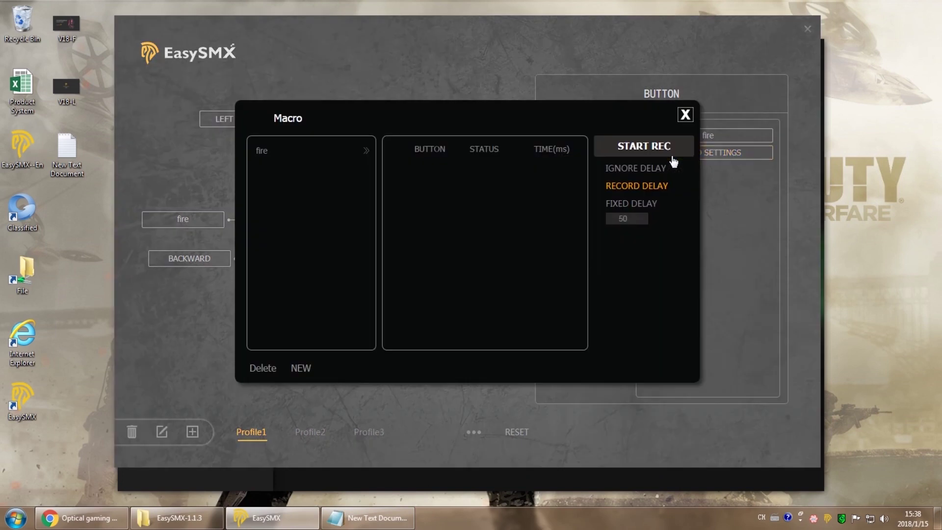
left_click(262, 368)
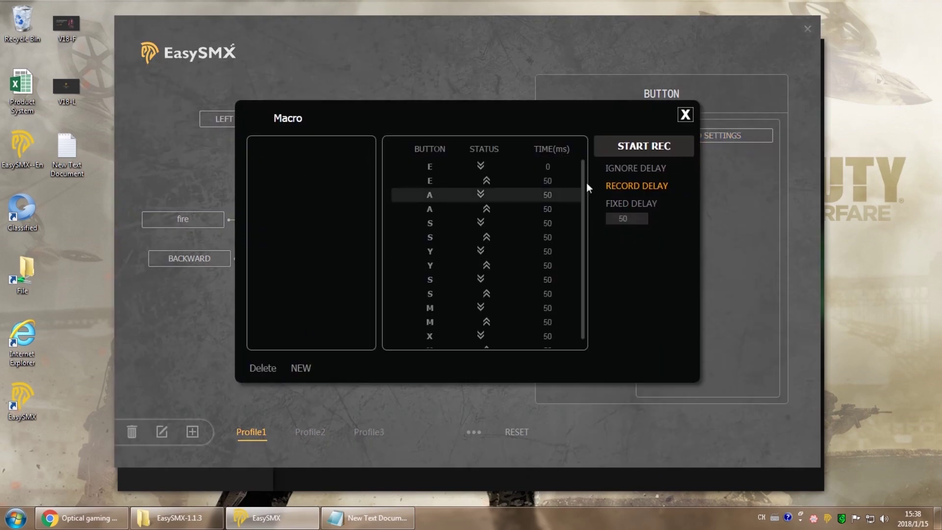
left_click(685, 115)
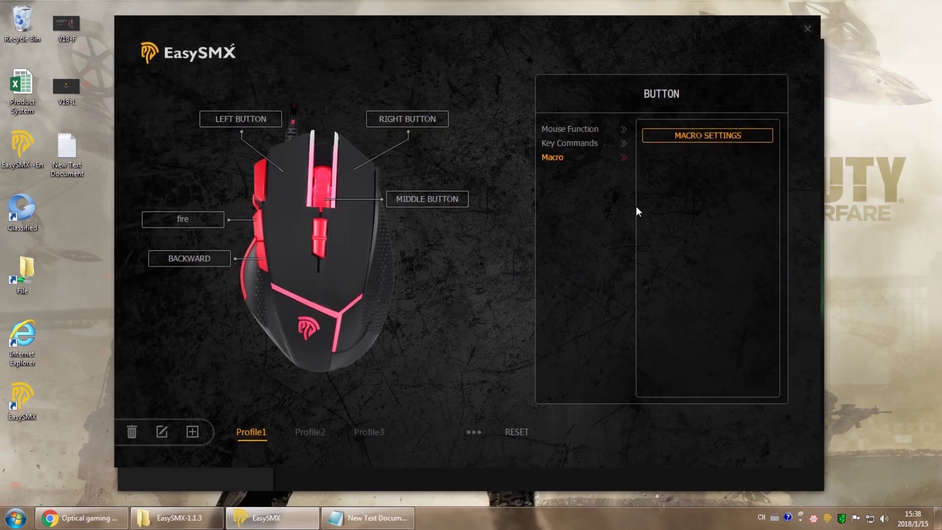
left_click(807, 29)
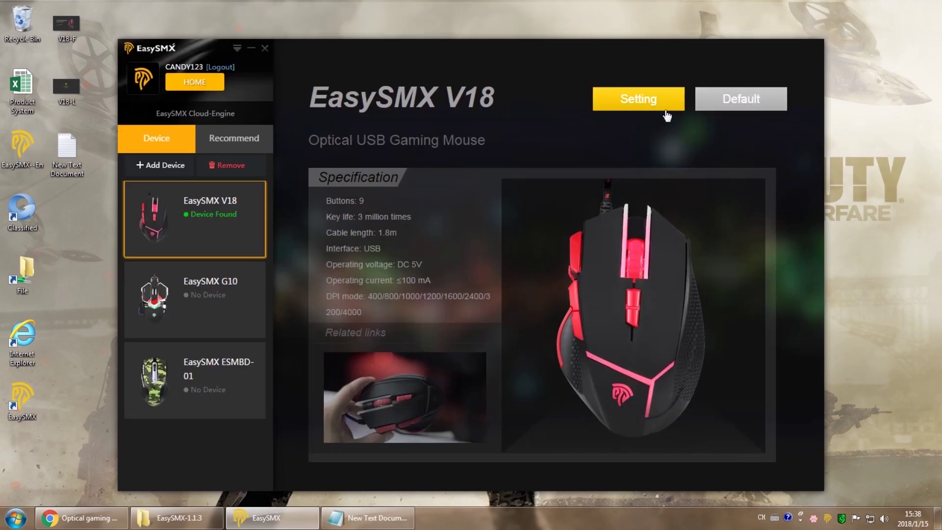